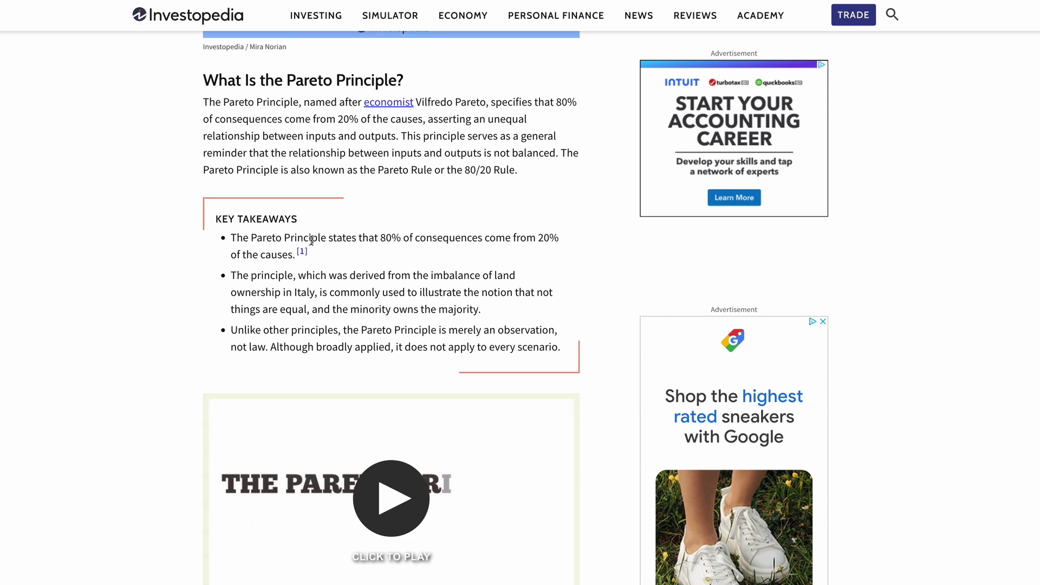
Examine the first key takeaway of the Pareto Principle article, on the share of consequences that come from a share of causes
{"action": "left_click_drag", "start_coordinate": [387, 239], "coordinate": [552, 254]}
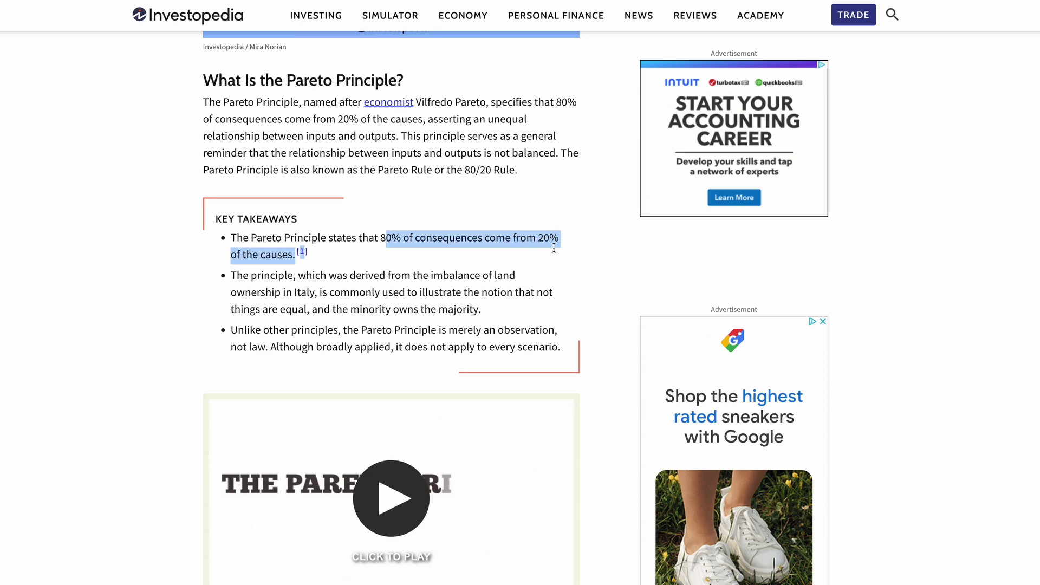
{"action": "left_click", "coordinate": [553, 249]}
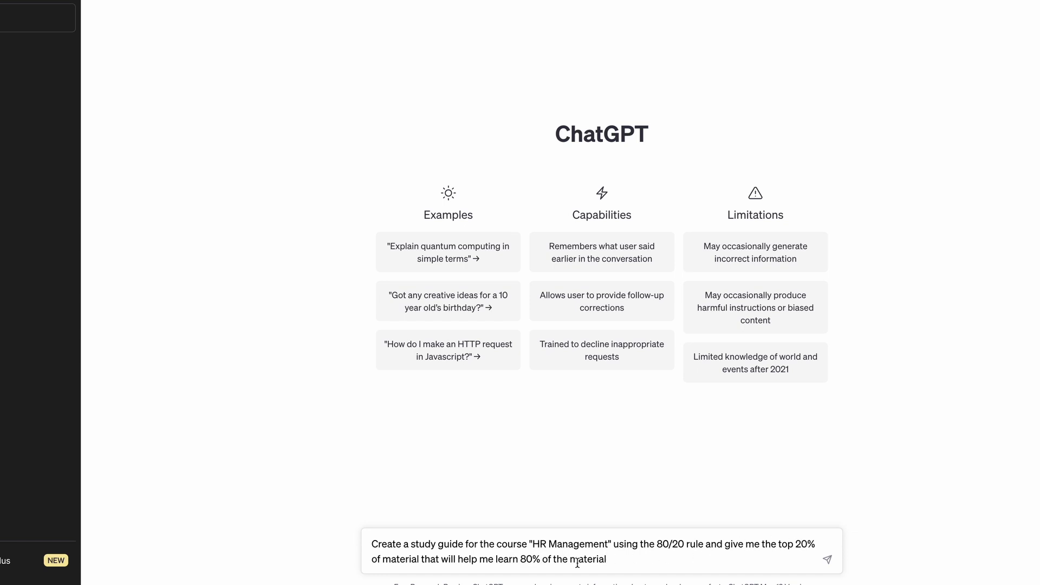
In ChatGPT, submit the prompt for an "HR Management" course study guide using the 80/20 rule, with the top 20% of material to learn 80%
{"action": "left_click", "coordinate": [828, 560]}
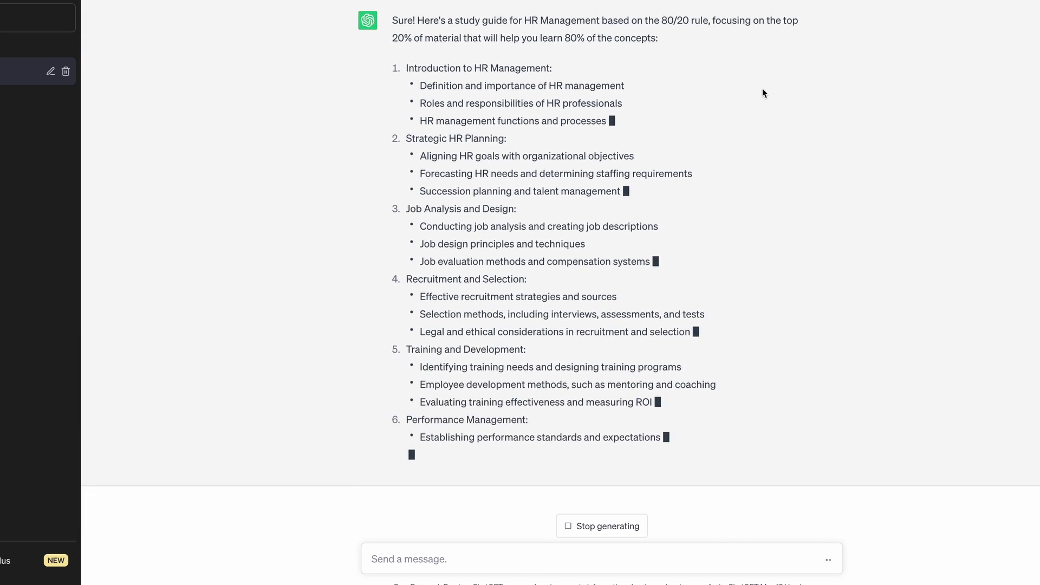
Review the generated HR Management study guide, from its introductory topic and subtopics to the closing reminder
{"action": "scroll", "coordinate": [622, 150], "scroll_direction": "up", "scroll_amount": 3}
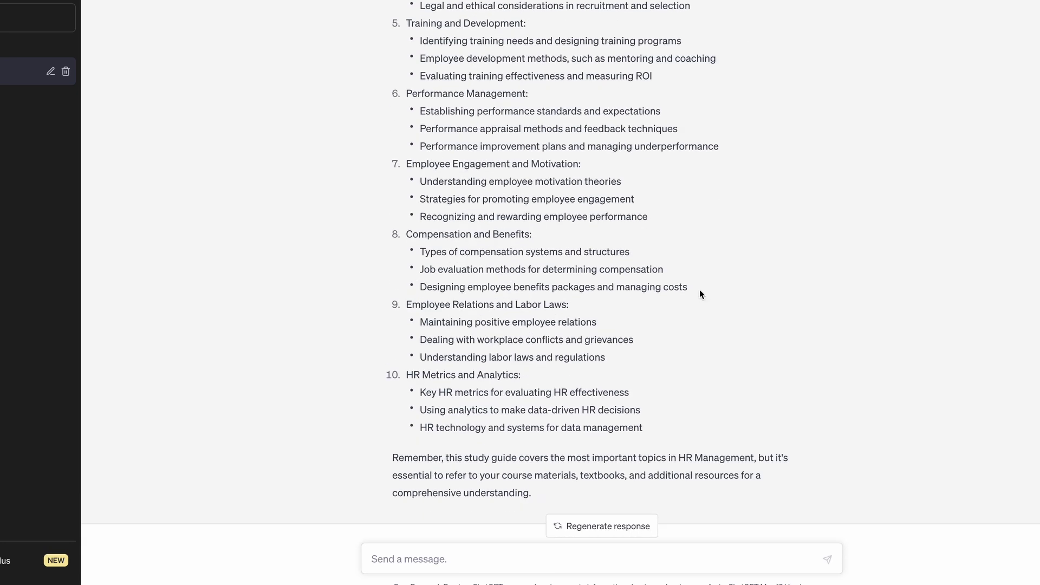
{"action": "scroll", "coordinate": [700, 294], "scroll_direction": "up", "scroll_amount": 5}
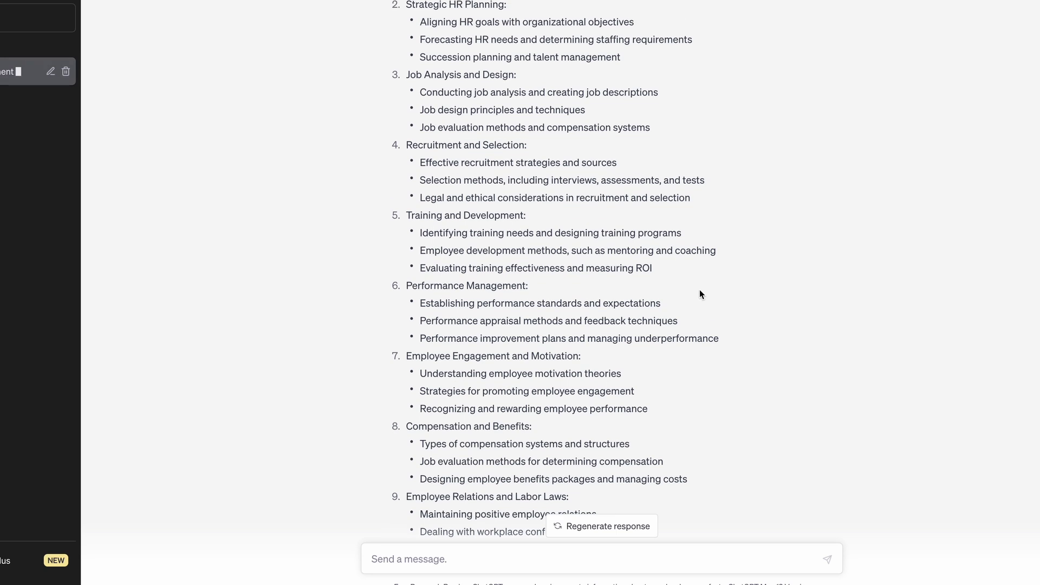
{"action": "scroll", "coordinate": [524, 167], "scroll_direction": "up", "scroll_amount": 1}
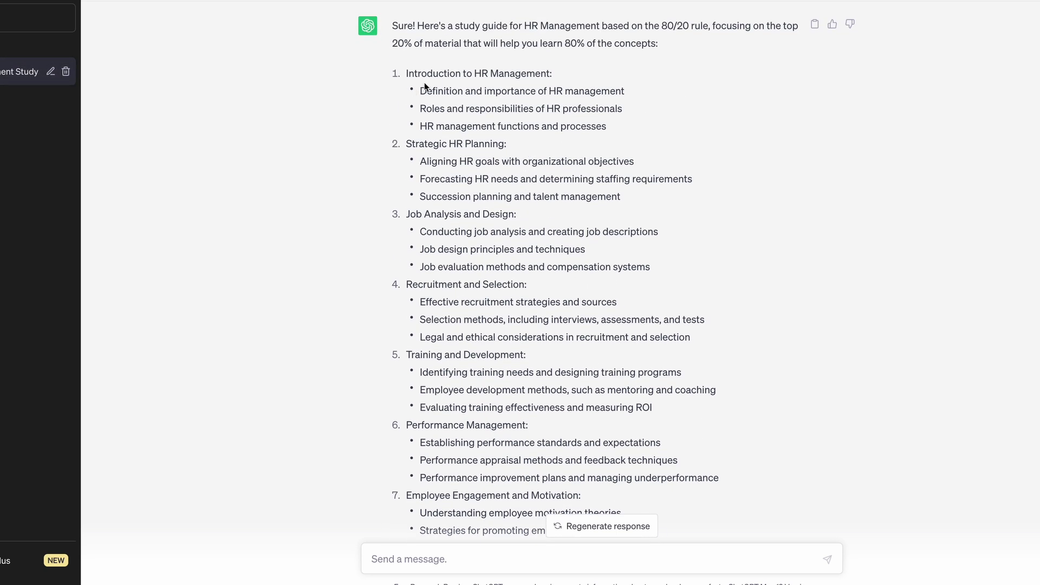
{"action": "left_click_drag", "start_coordinate": [420, 92], "coordinate": [625, 125]}
{"action": "scroll", "coordinate": [590, 181], "scroll_direction": "down", "scroll_amount": 6}
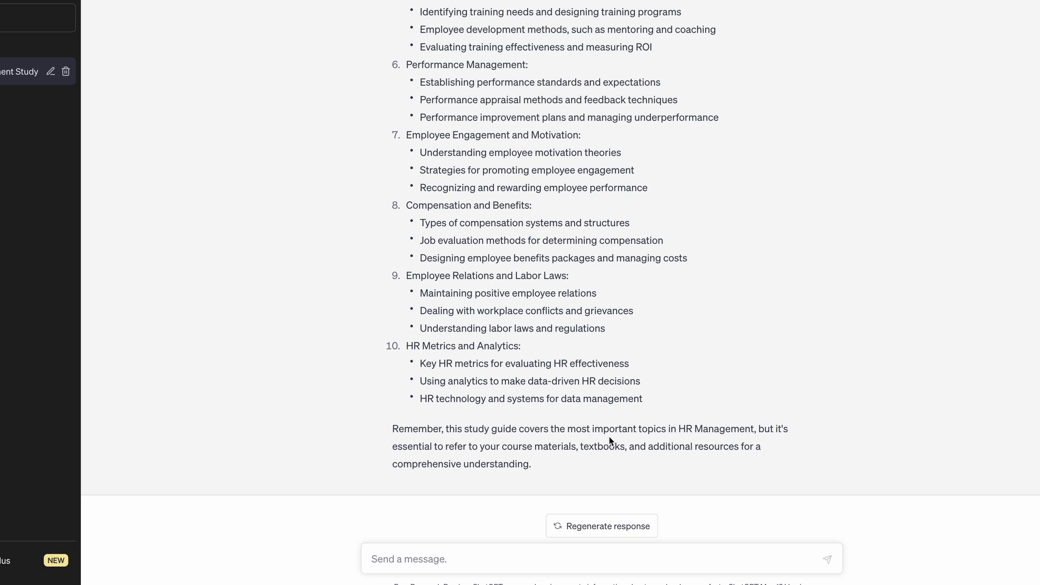
{"action": "left_click_drag", "start_coordinate": [679, 430], "coordinate": [757, 431]}
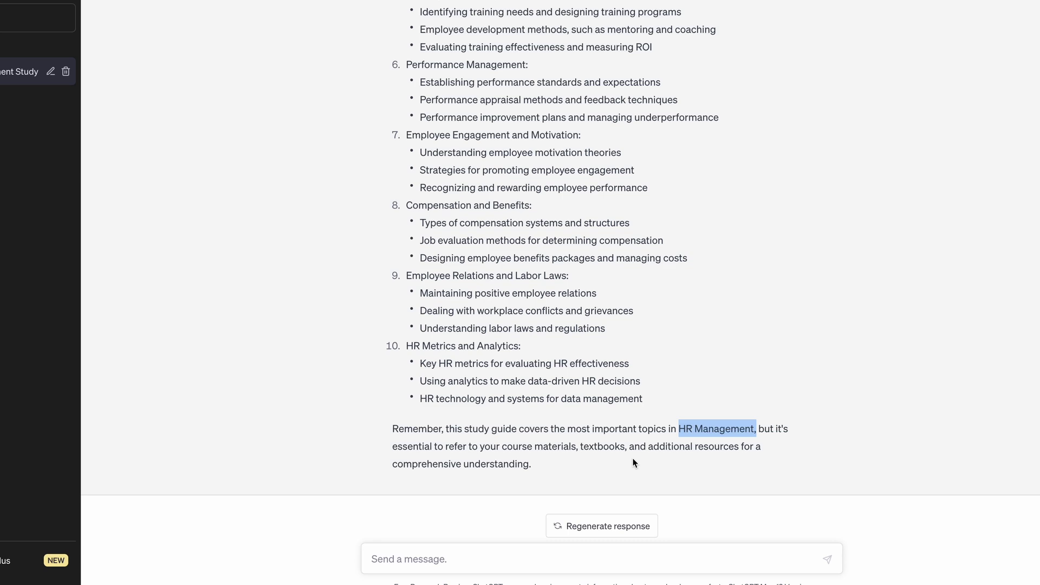
{"action": "scroll", "coordinate": [639, 463], "scroll_direction": "up", "scroll_amount": 8}
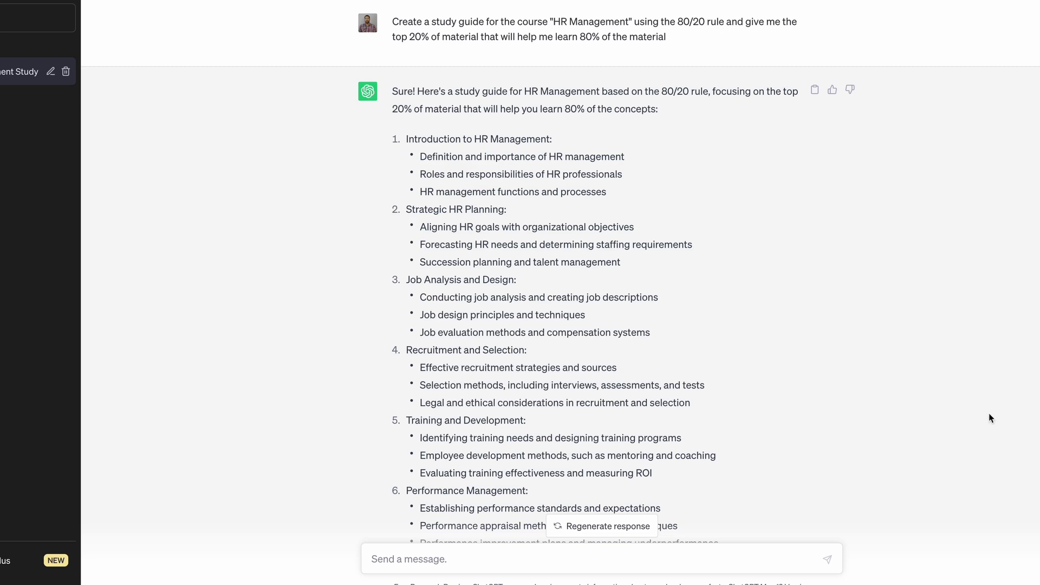
Request a study guide for these topics that fits free time on Tuesdays after 7pm and all weekend, completing 1 topic per week
{"action": "scroll", "coordinate": [751, 441], "scroll_direction": "down", "scroll_amount": 8}
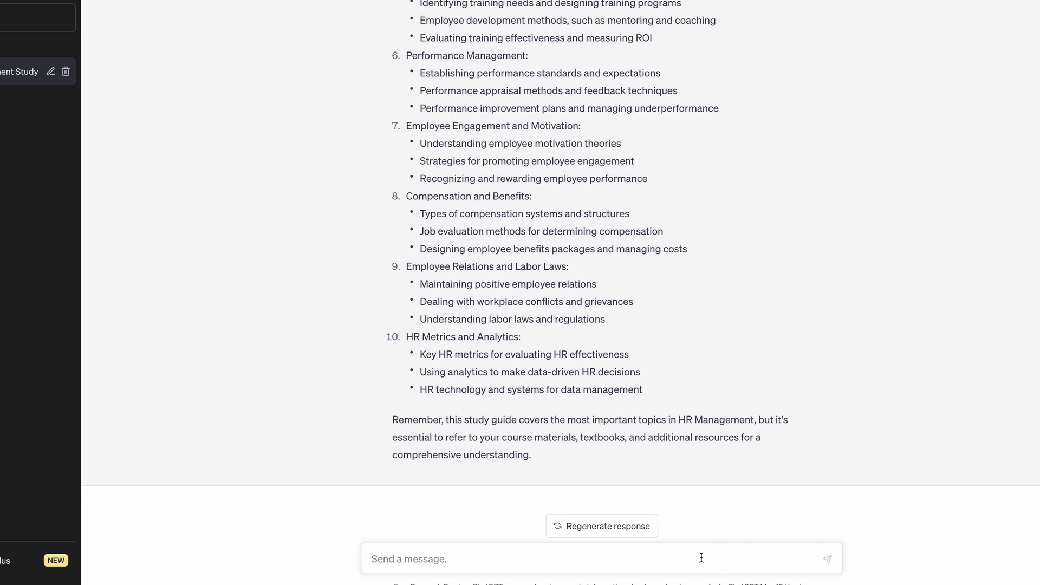
{"action": "type", "text": "Create a study guide for this and i'm free to study on Tuesdays after 7pm and all weekend. I want to study and complete 1 topic per week"}
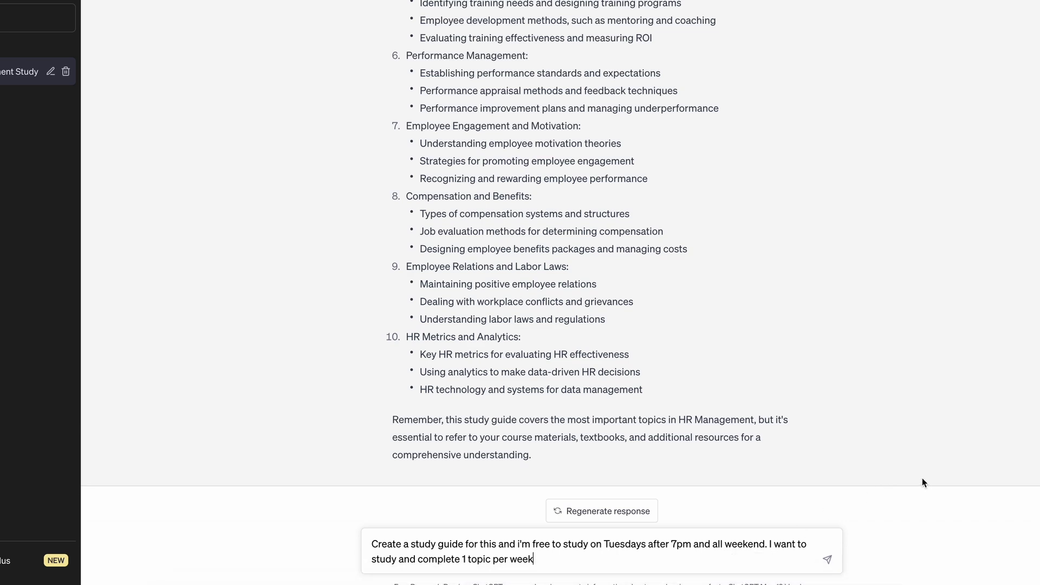
{"action": "scroll", "coordinate": [921, 477], "scroll_direction": "up", "scroll_amount": 7}
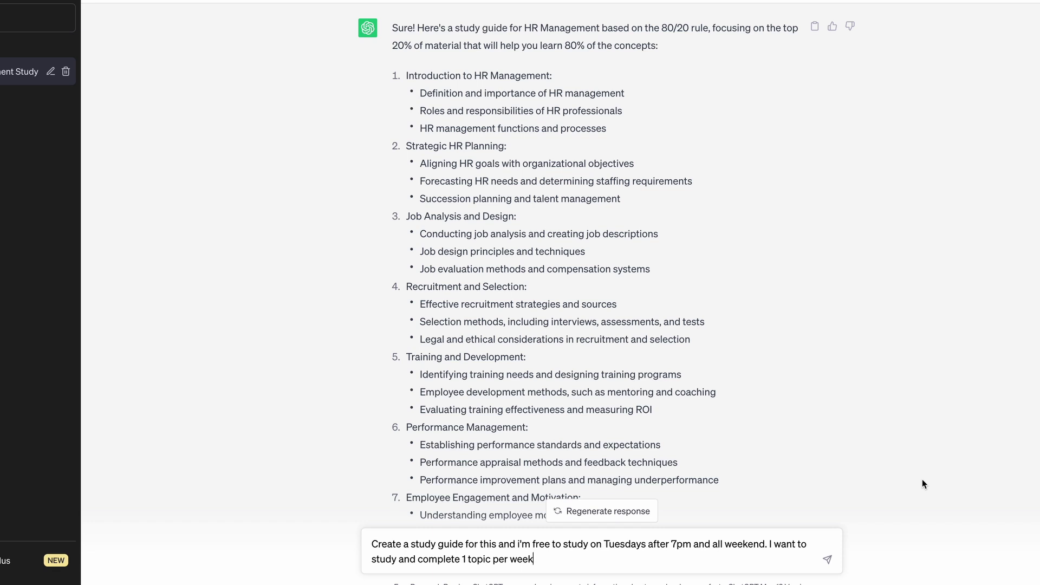
{"action": "scroll", "coordinate": [920, 483], "scroll_direction": "down", "scroll_amount": 2}
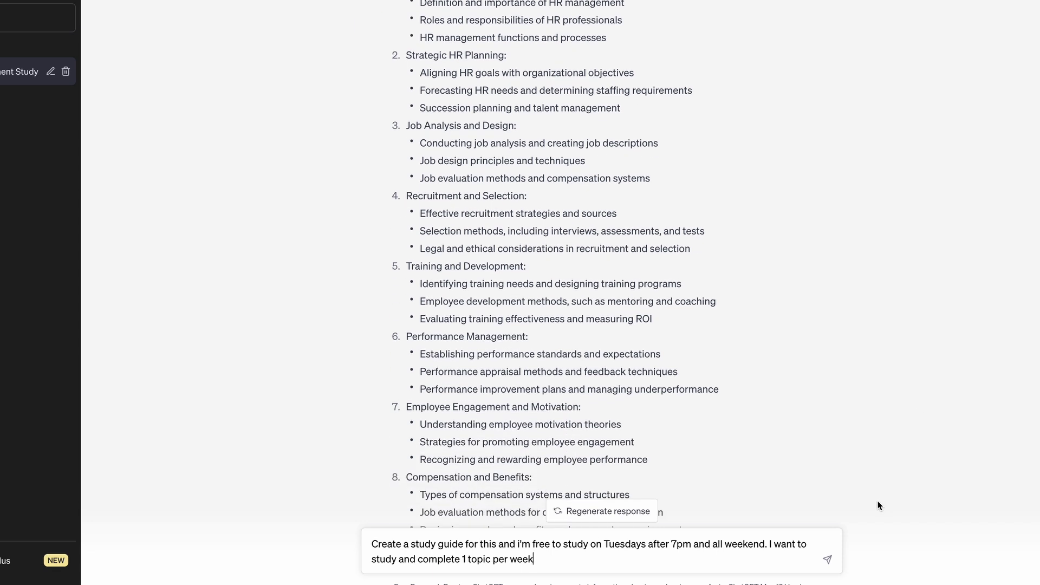
{"action": "left_click", "coordinate": [828, 559]}
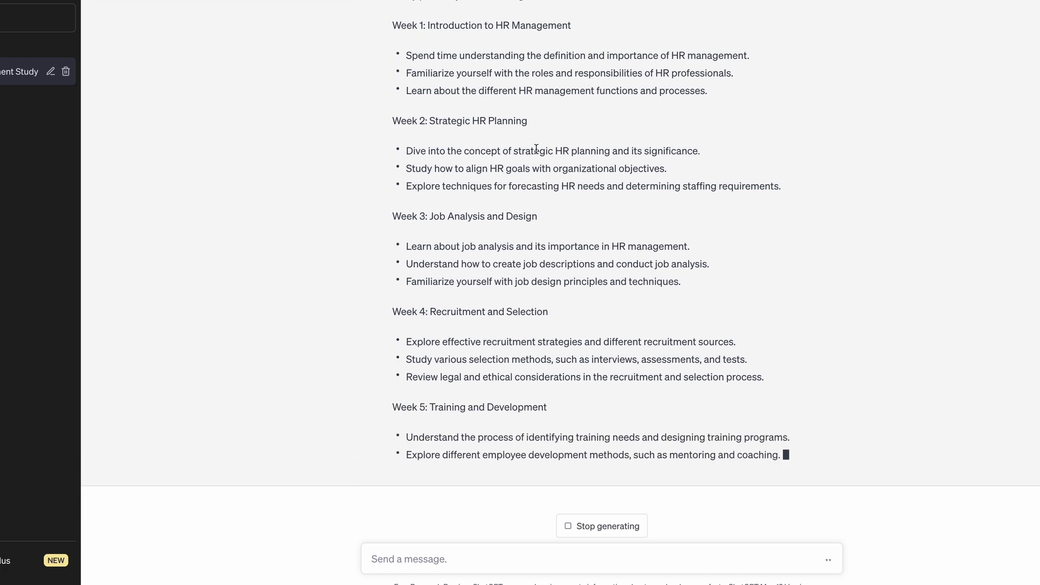
Send the follow-up request "list a set of resources including videos for the above topics" after checking the weekly plan
{"action": "scroll", "coordinate": [531, 178], "scroll_direction": "up", "scroll_amount": 2}
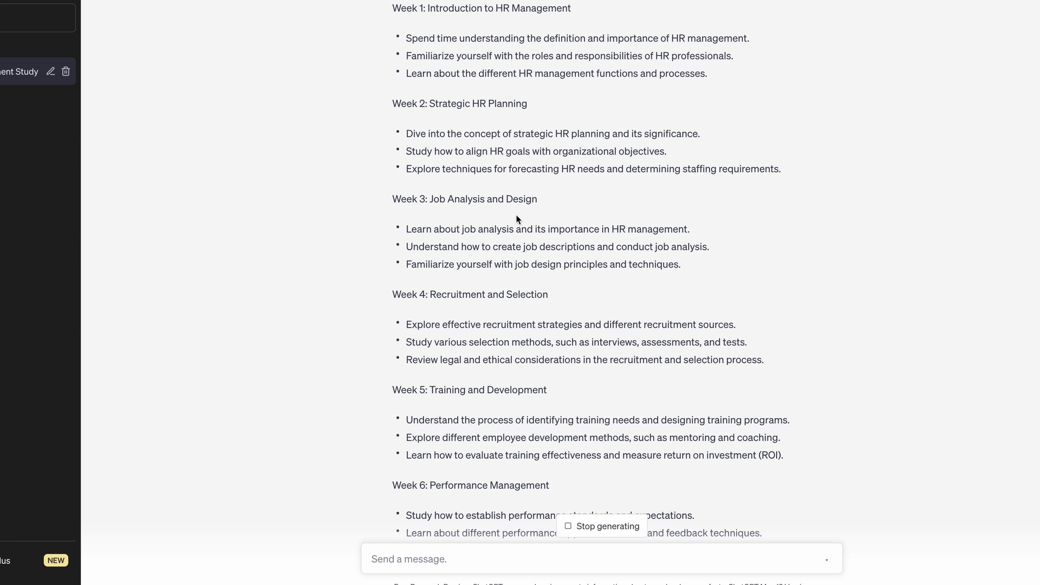
{"action": "scroll", "coordinate": [518, 217], "scroll_direction": "down", "scroll_amount": 8}
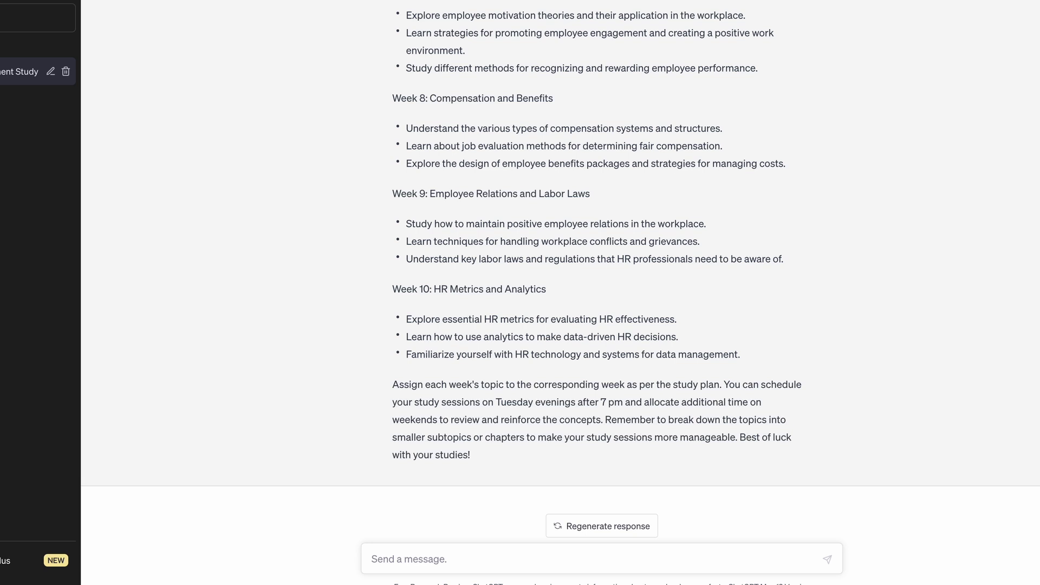
{"action": "left_click", "coordinate": [694, 560]}
{"action": "type", "text": "list a set of resources including videos for the above topics"}
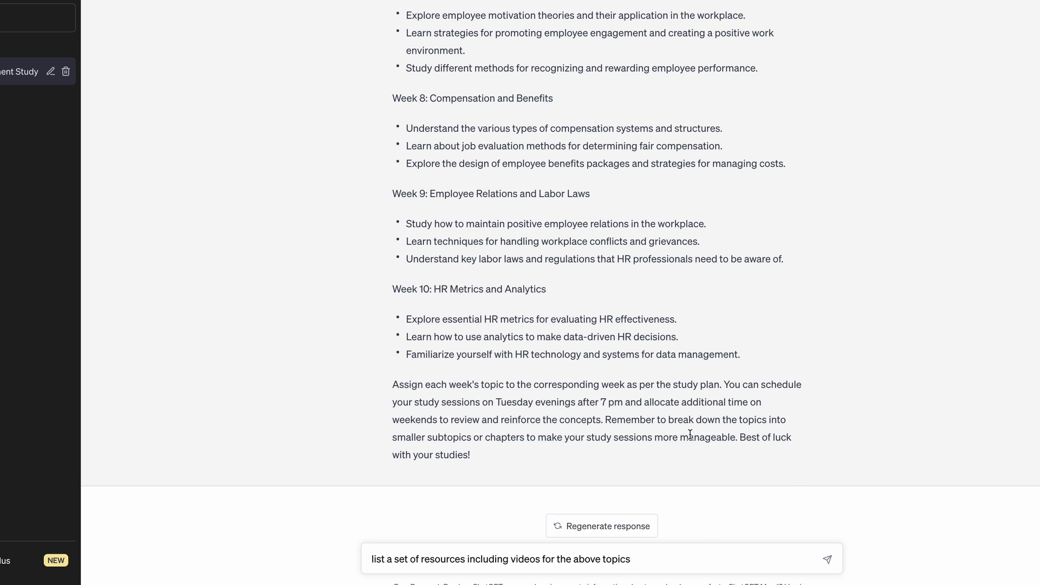
{"action": "scroll", "coordinate": [690, 434], "scroll_direction": "up", "scroll_amount": 13}
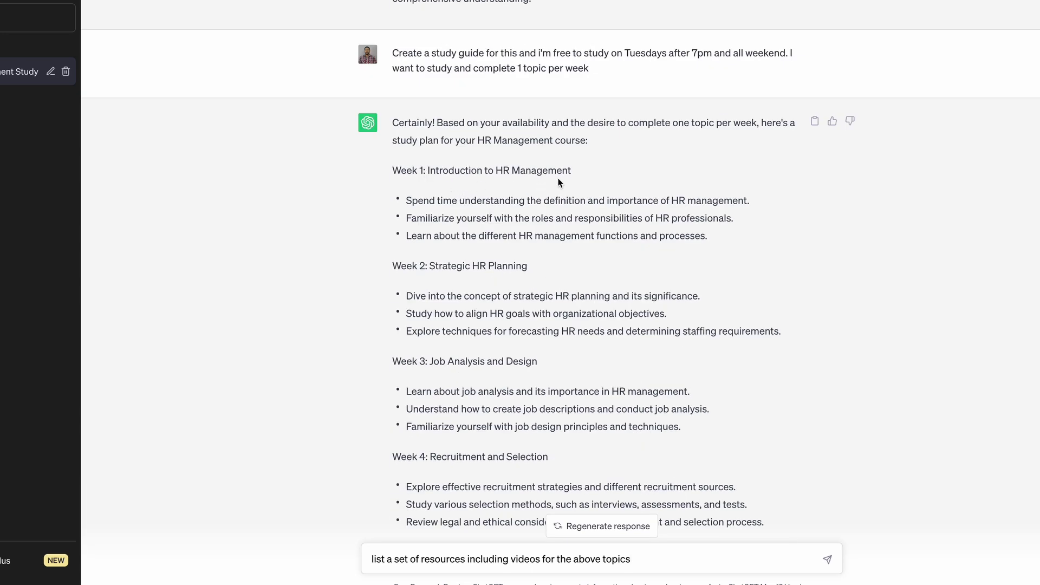
{"action": "left_click_drag", "start_coordinate": [408, 205], "coordinate": [752, 206]}
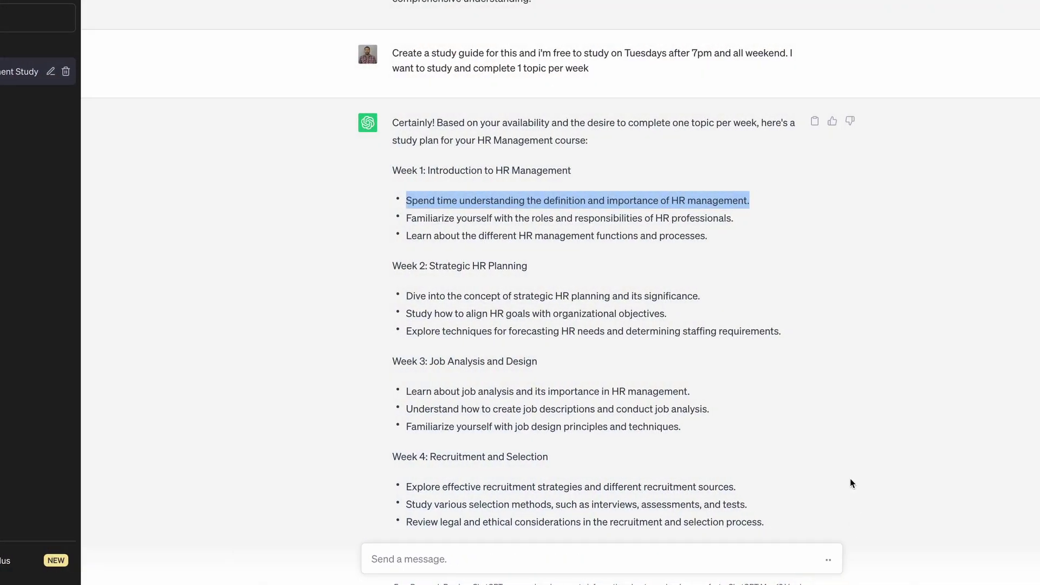
Examine the list of video resources for each HR Management topic, including the video creators, links and closing suggestions
{"action": "scroll", "coordinate": [801, 424], "scroll_direction": "down", "scroll_amount": 9}
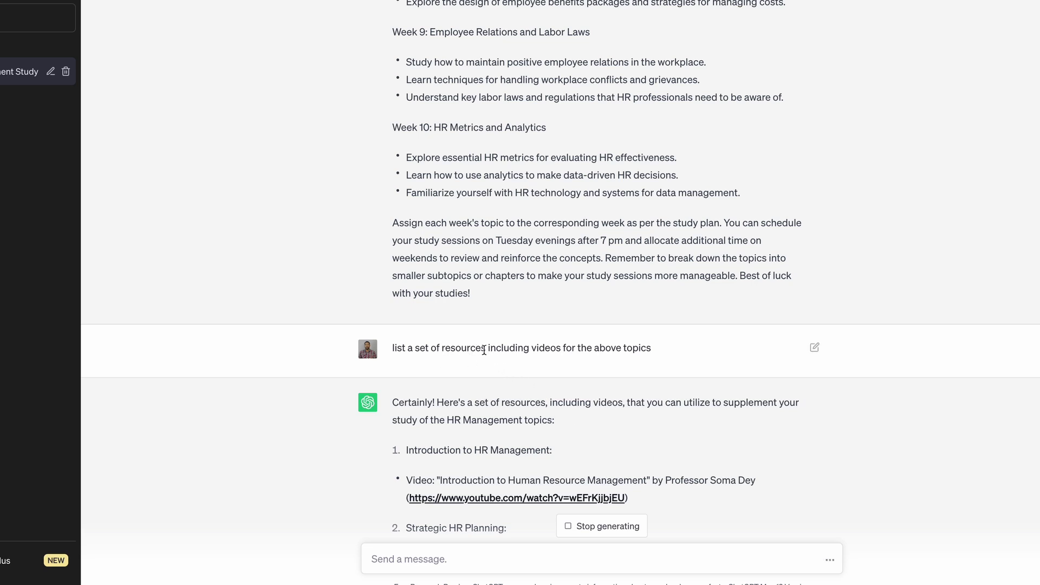
{"action": "left_click_drag", "start_coordinate": [488, 349], "coordinate": [561, 350]}
{"action": "left_click_drag", "start_coordinate": [531, 349], "coordinate": [566, 350]}
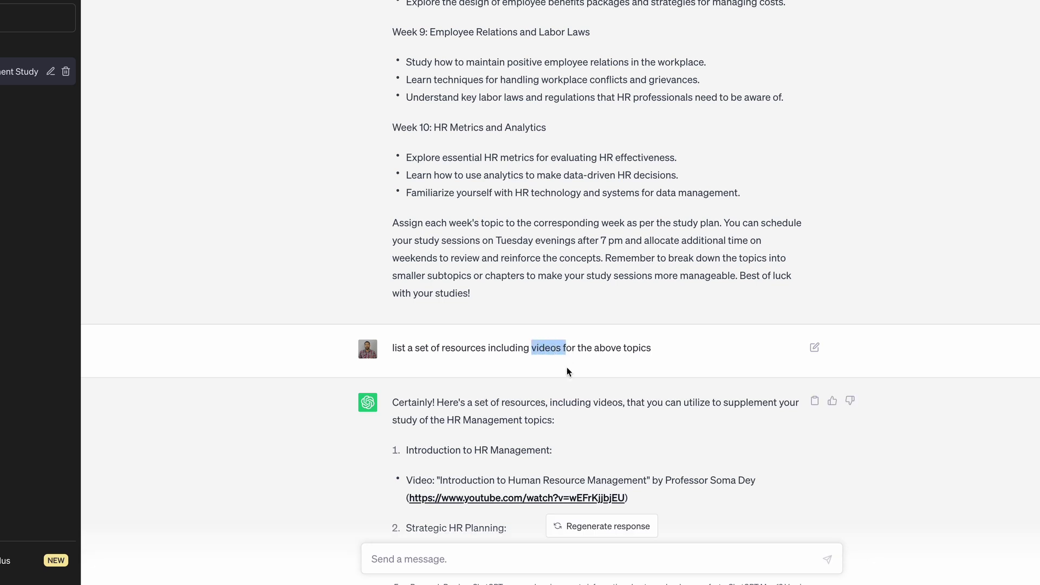
{"action": "scroll", "coordinate": [629, 419], "scroll_direction": "down", "scroll_amount": 1}
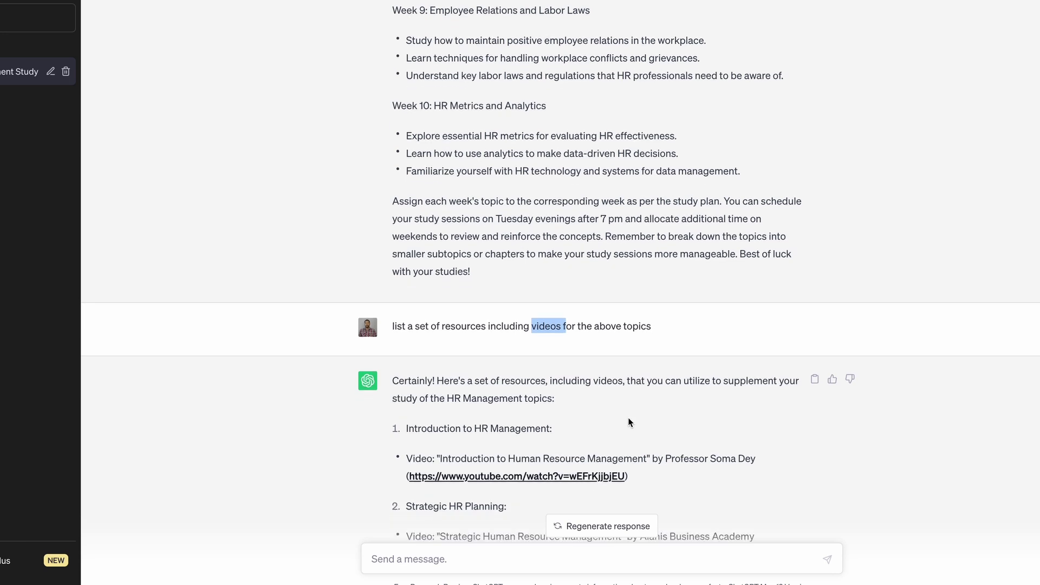
{"action": "scroll", "coordinate": [628, 422], "scroll_direction": "down", "scroll_amount": 1}
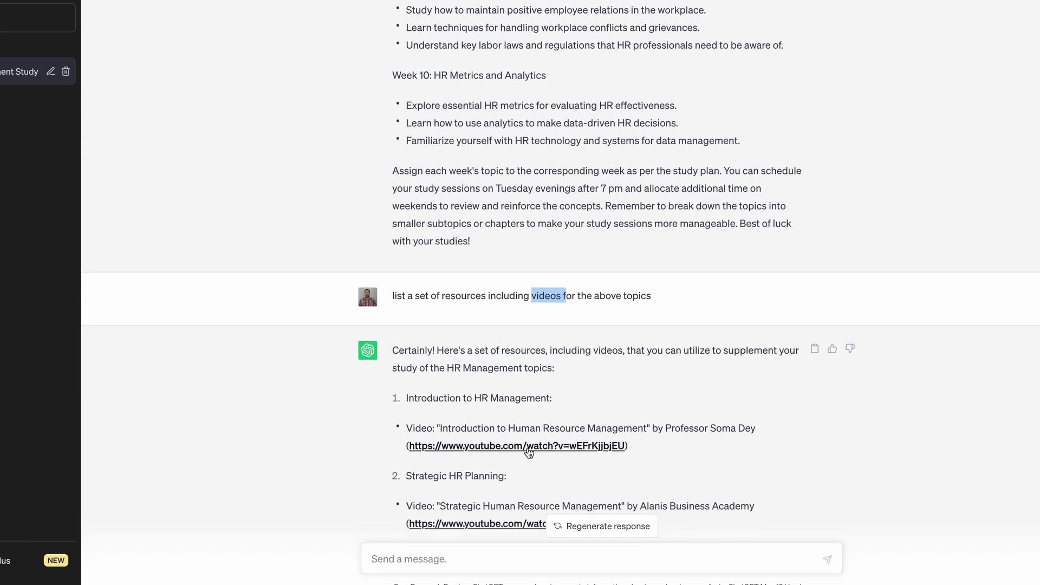
{"action": "scroll", "coordinate": [528, 454], "scroll_direction": "down", "scroll_amount": 1}
{"action": "scroll", "coordinate": [529, 452], "scroll_direction": "down", "scroll_amount": 1}
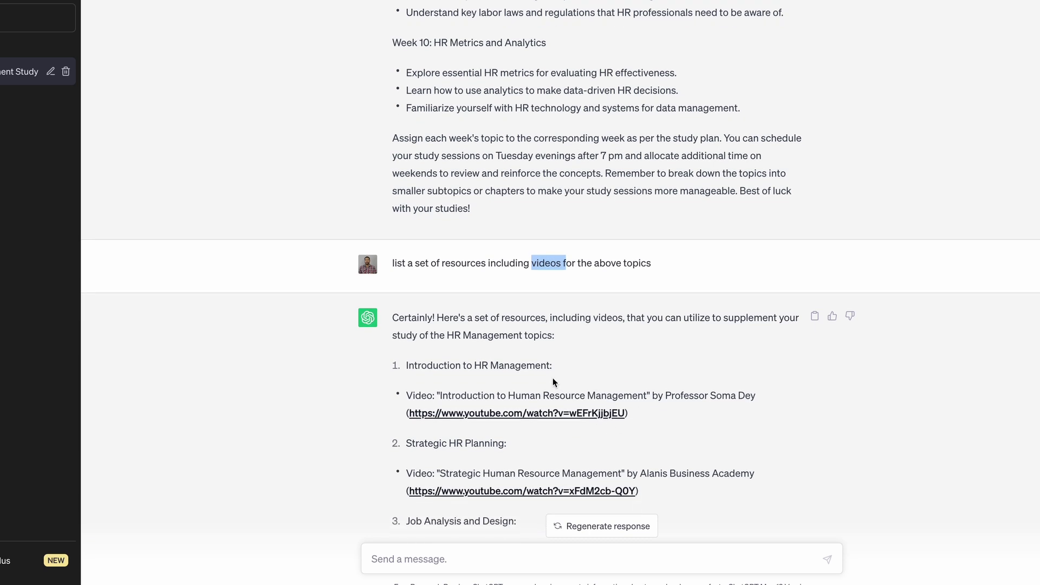
{"action": "left_click_drag", "start_coordinate": [665, 397], "coordinate": [751, 397]}
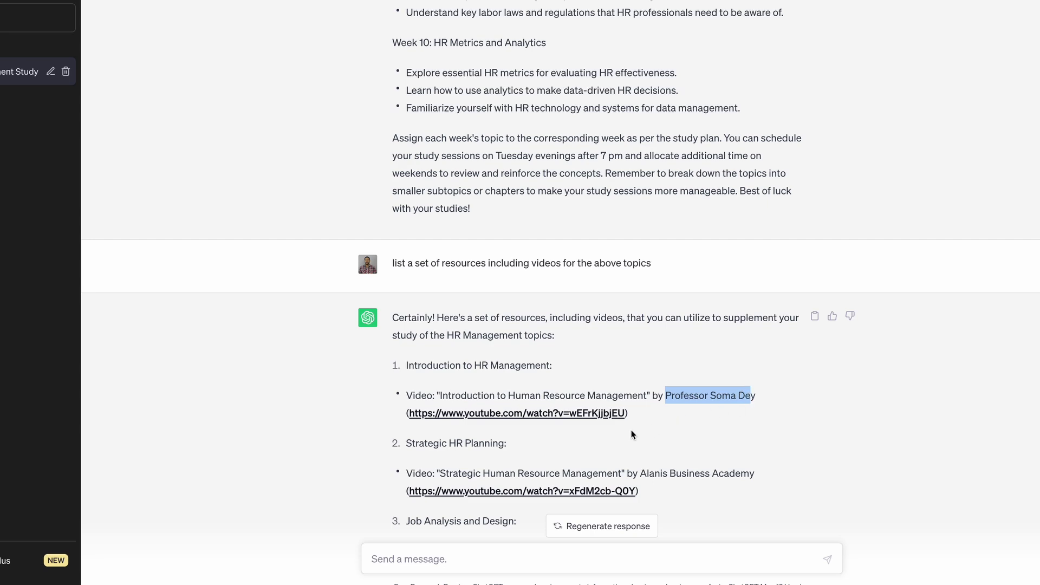
{"action": "scroll", "coordinate": [633, 435], "scroll_direction": "down", "scroll_amount": 2}
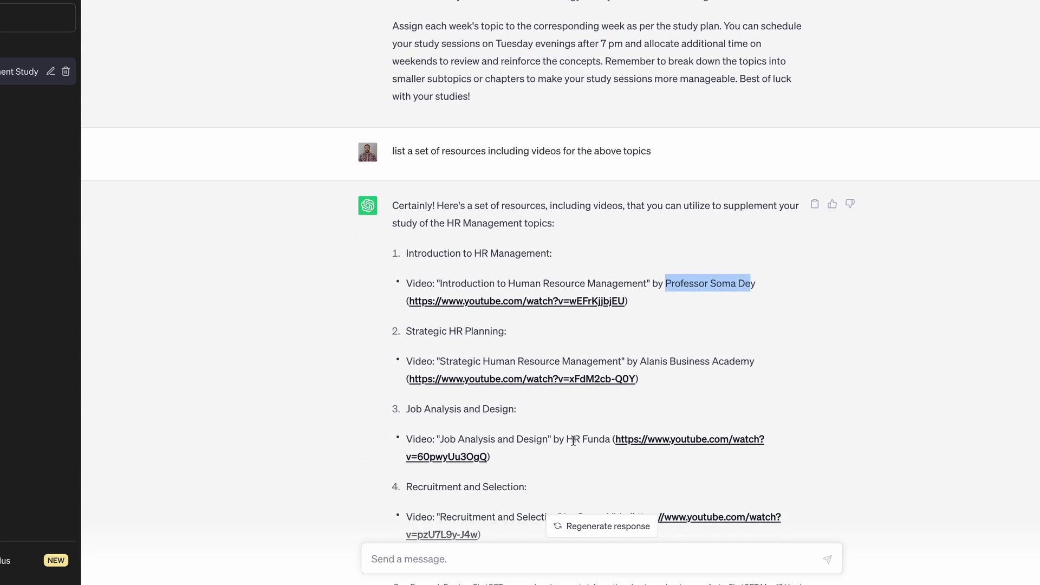
{"action": "scroll", "coordinate": [558, 444], "scroll_direction": "down", "scroll_amount": 1}
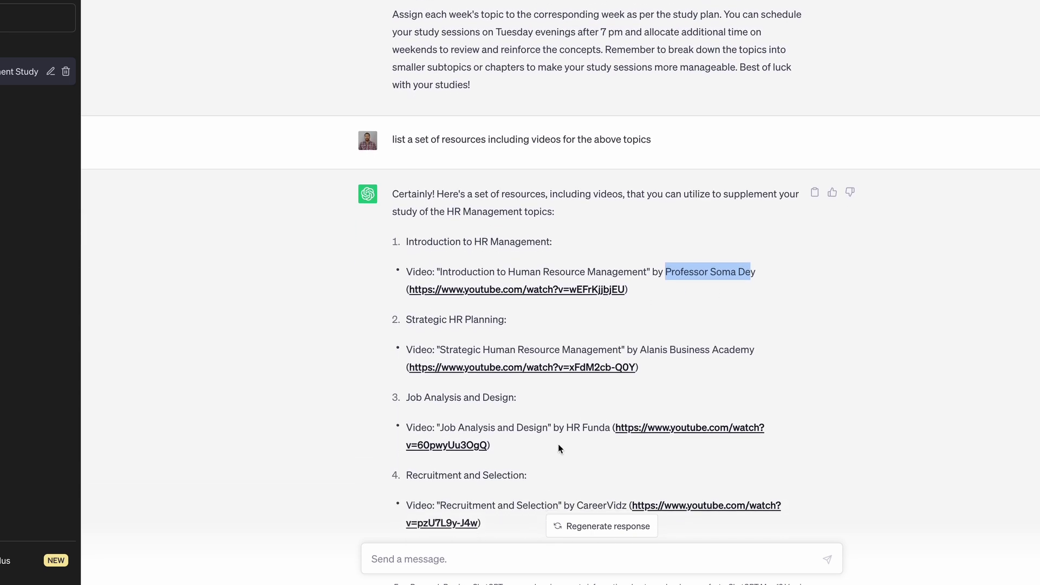
{"action": "scroll", "coordinate": [558, 443], "scroll_direction": "down", "scroll_amount": 3}
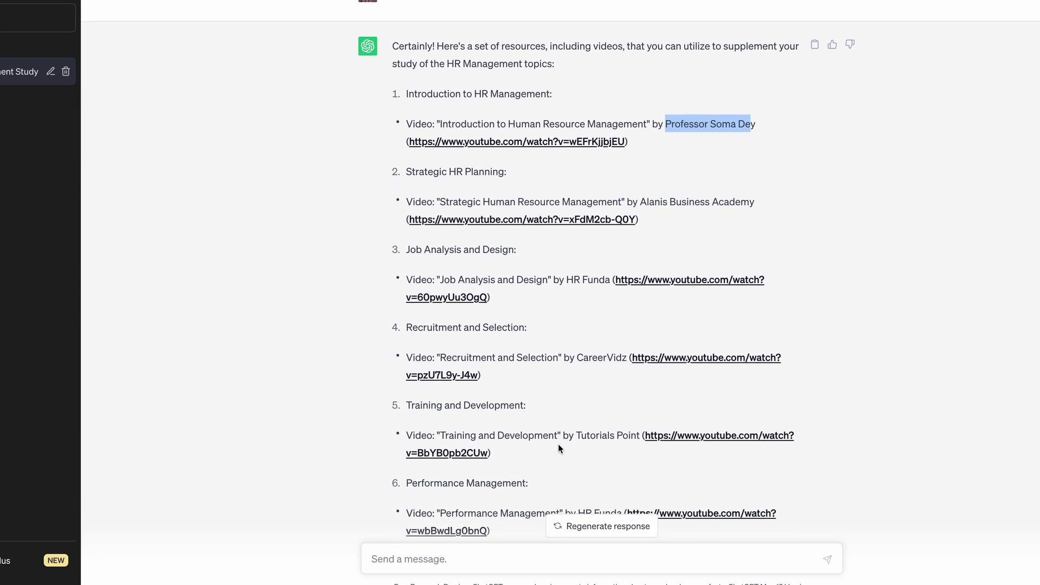
{"action": "scroll", "coordinate": [560, 449], "scroll_direction": "down", "scroll_amount": 1}
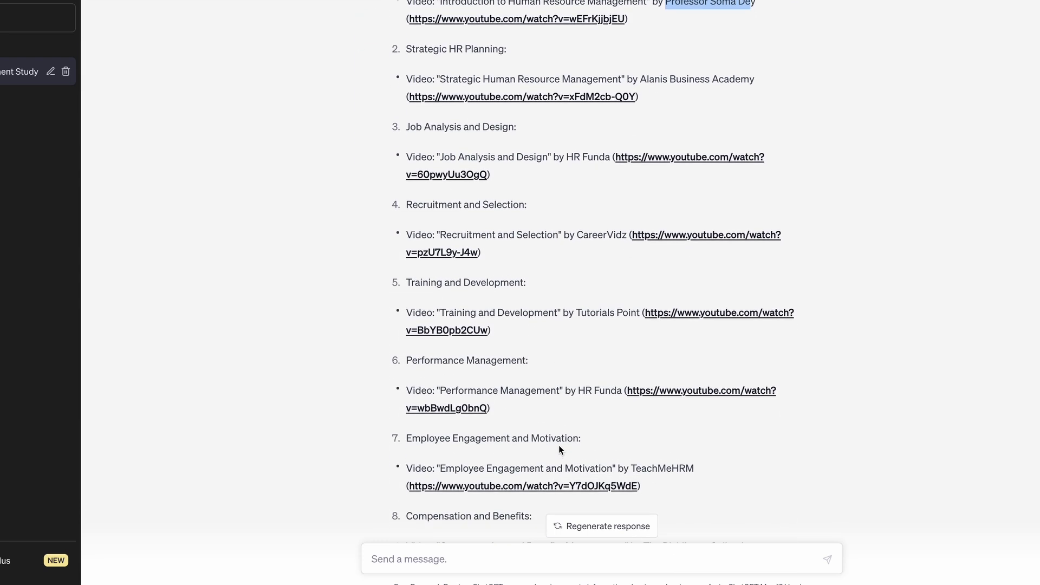
{"action": "scroll", "coordinate": [609, 437], "scroll_direction": "down", "scroll_amount": 2}
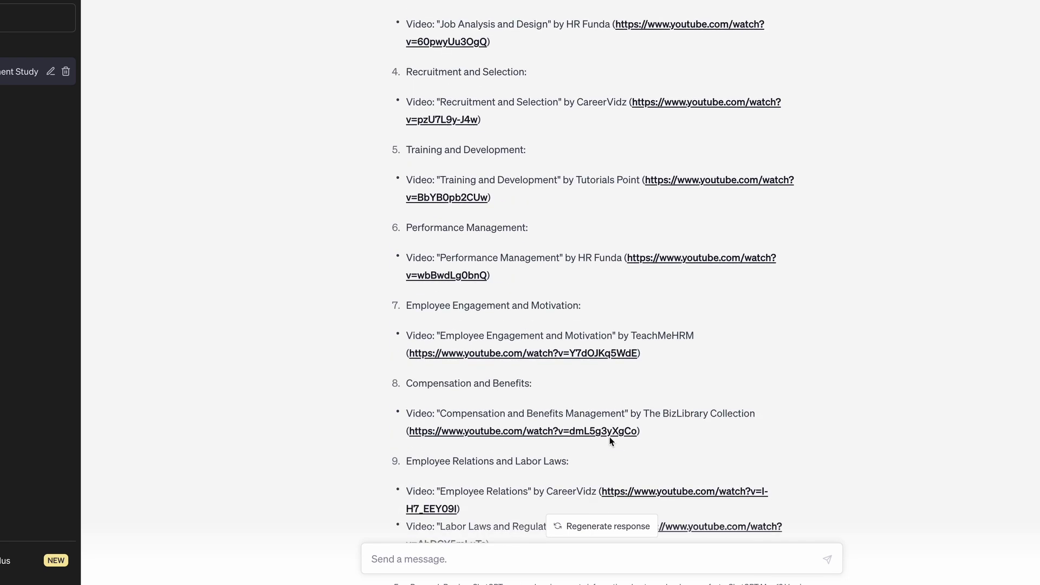
{"action": "scroll", "coordinate": [608, 458], "scroll_direction": "up", "scroll_amount": 5}
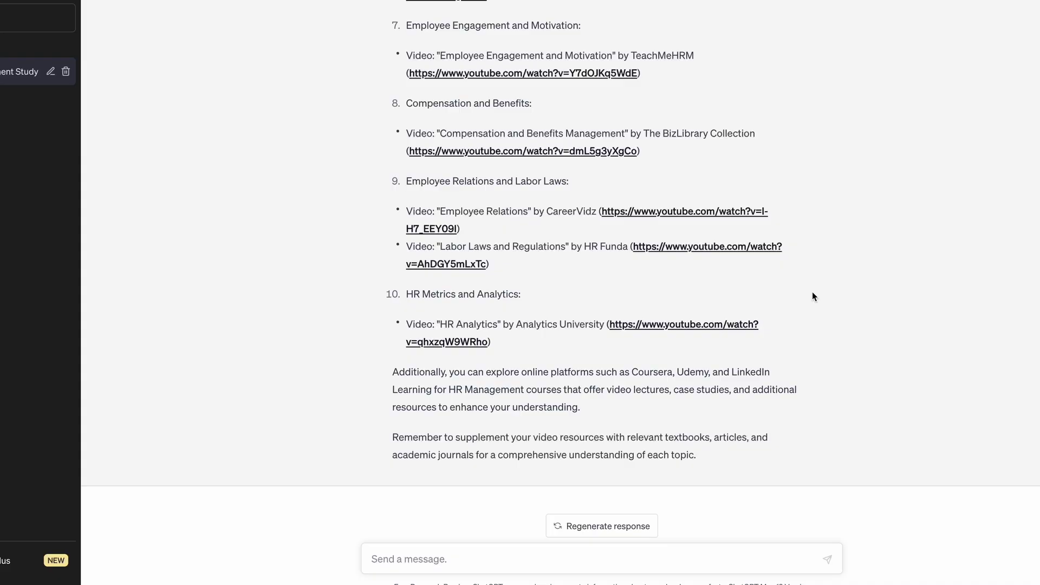
{"action": "scroll", "coordinate": [812, 295], "scroll_direction": "up", "scroll_amount": 2}
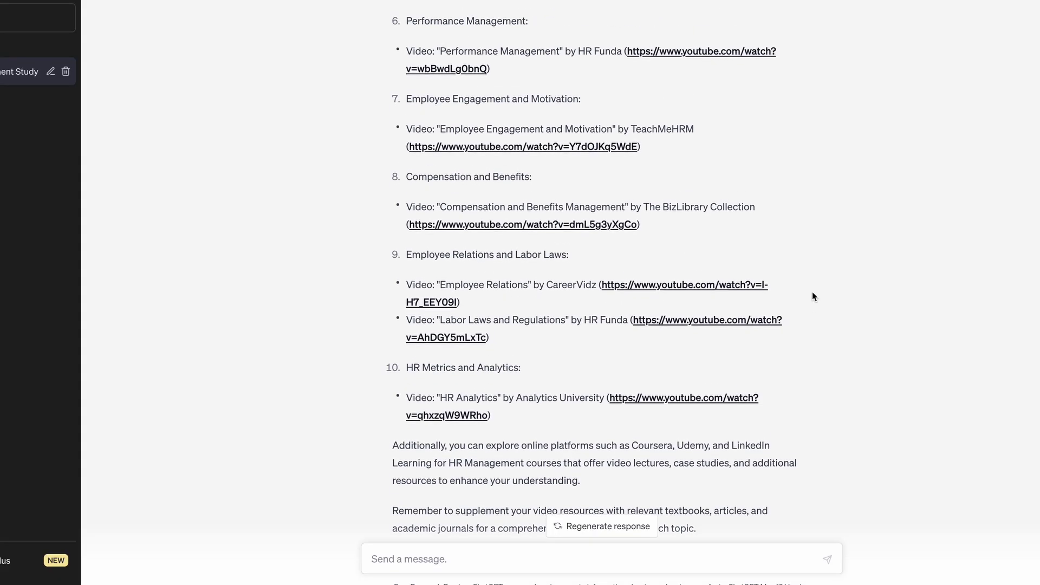
{"action": "scroll", "coordinate": [812, 295], "scroll_direction": "up", "scroll_amount": 3}
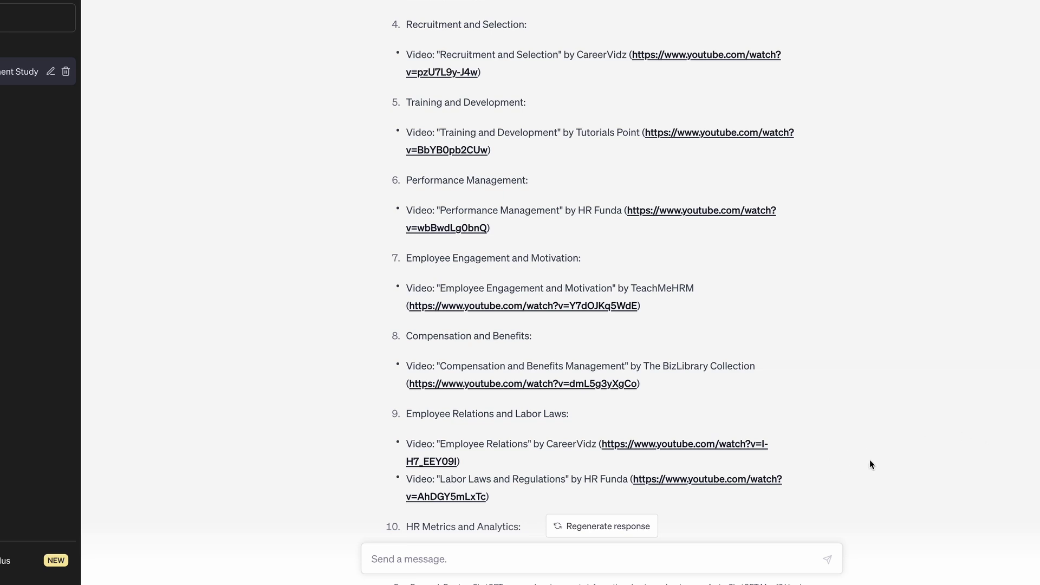
Submit the follow-up request "create me some flash cards" in the same conversation
{"action": "scroll", "coordinate": [869, 459], "scroll_direction": "down", "scroll_amount": 5}
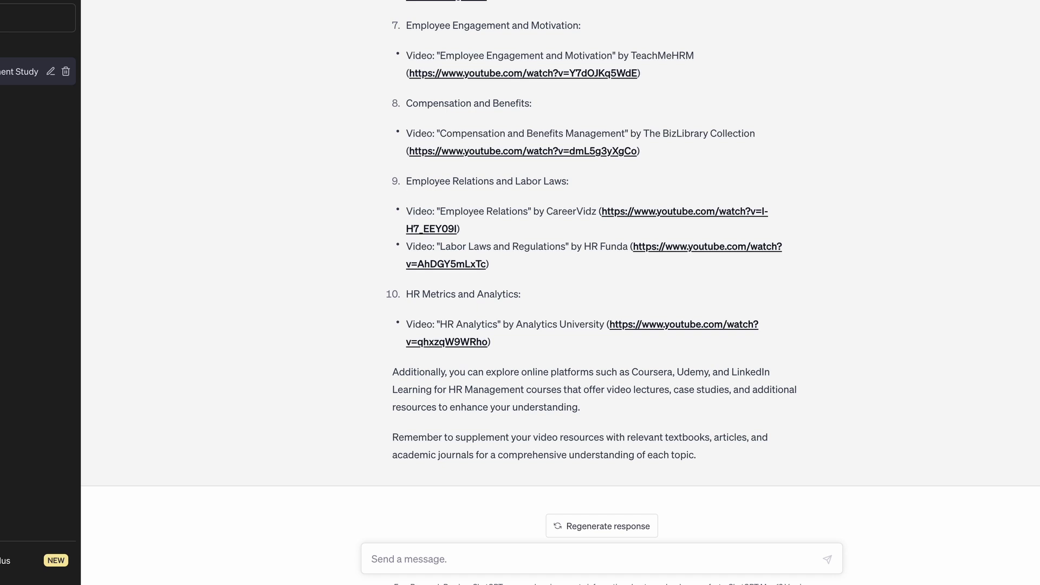
{"action": "left_click", "coordinate": [695, 563]}
{"action": "type", "text": "create me some flash cards"}
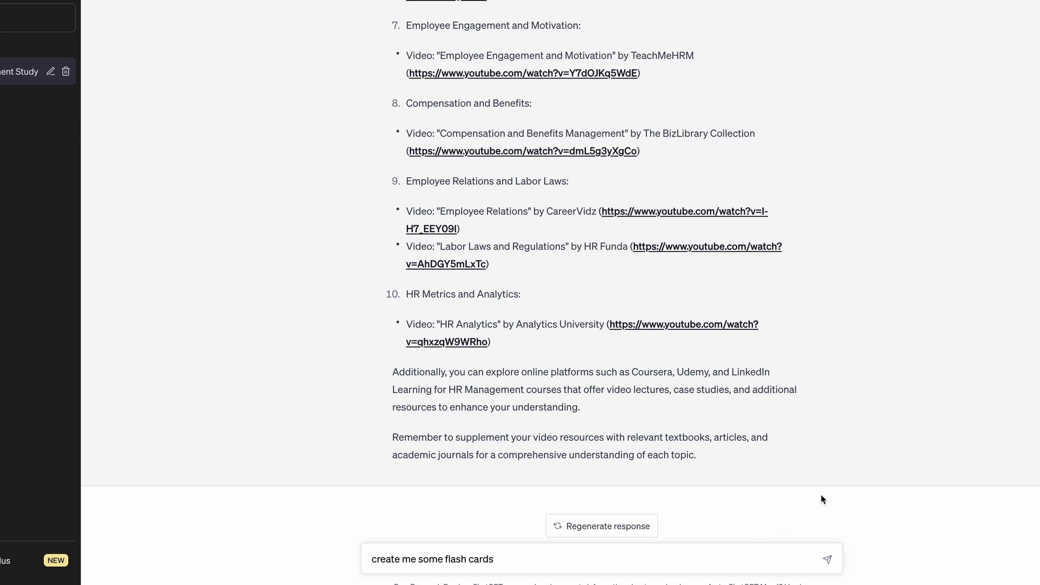
{"action": "left_click", "coordinate": [827, 560]}
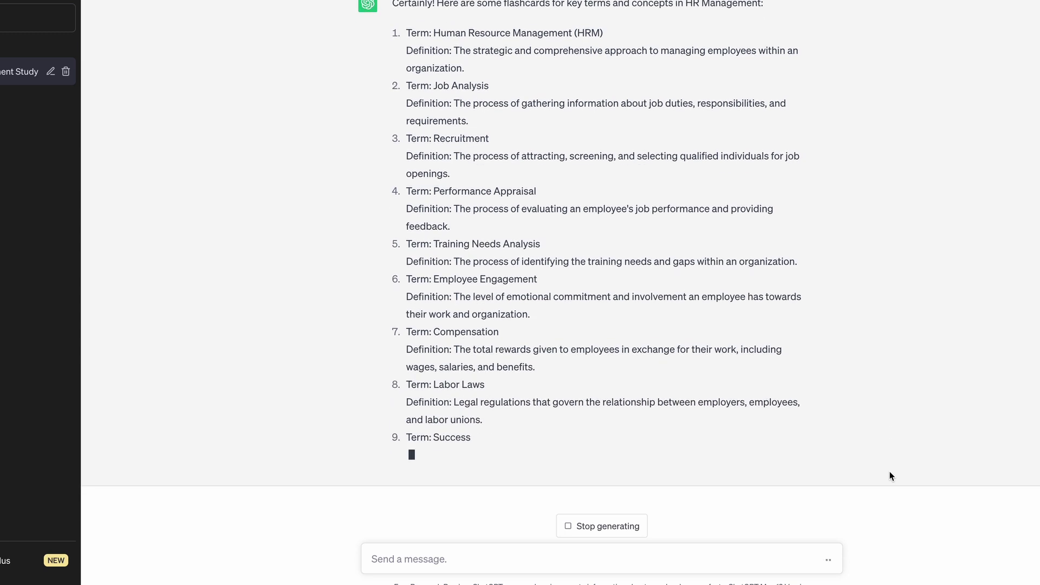
Review the generated HR Management flashcards, reading the terms and definitions through to the closing advice
{"action": "scroll", "coordinate": [915, 365], "scroll_direction": "up", "scroll_amount": 9}
{"action": "scroll", "coordinate": [813, 395], "scroll_direction": "down", "scroll_amount": 1}
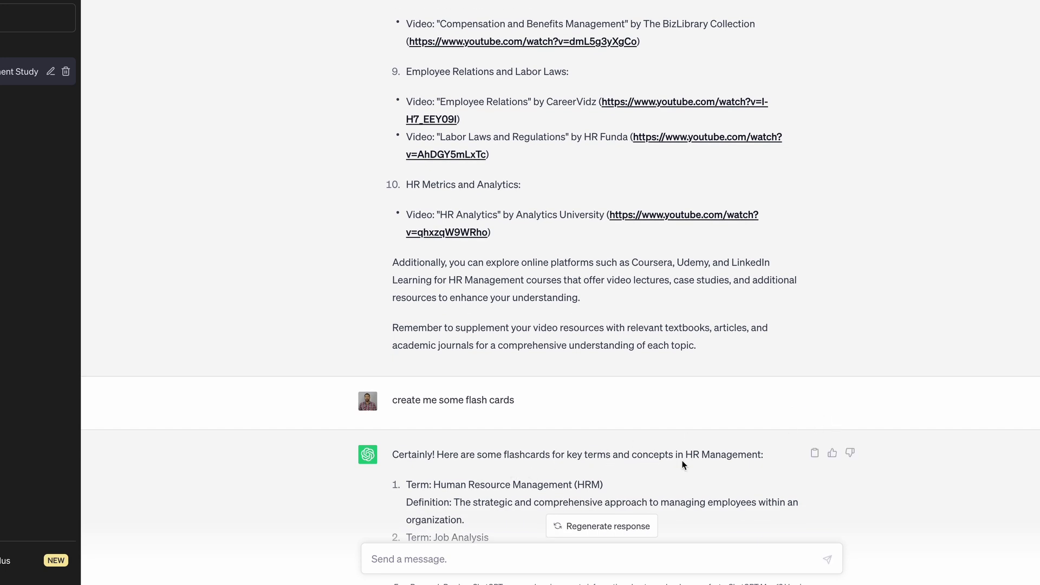
{"action": "scroll", "coordinate": [713, 460], "scroll_direction": "down", "scroll_amount": 1}
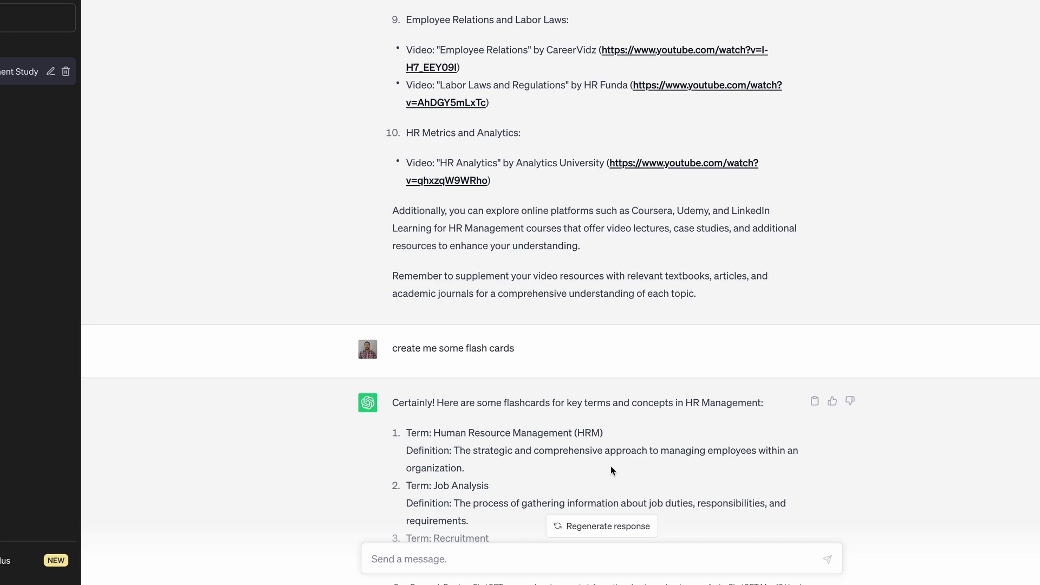
{"action": "scroll", "coordinate": [611, 469], "scroll_direction": "down", "scroll_amount": 3}
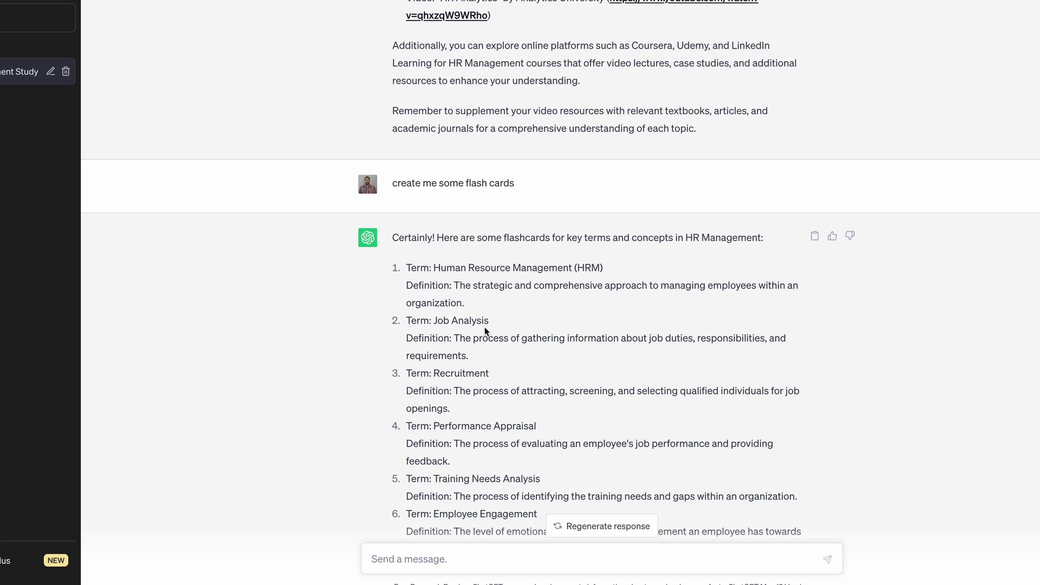
{"action": "scroll", "coordinate": [484, 326], "scroll_direction": "down", "scroll_amount": 7}
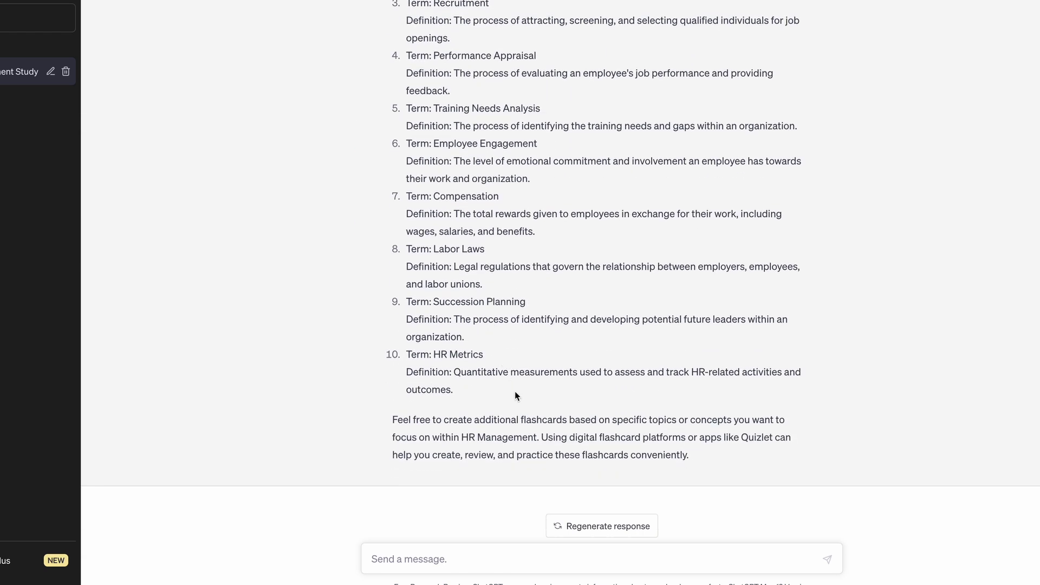